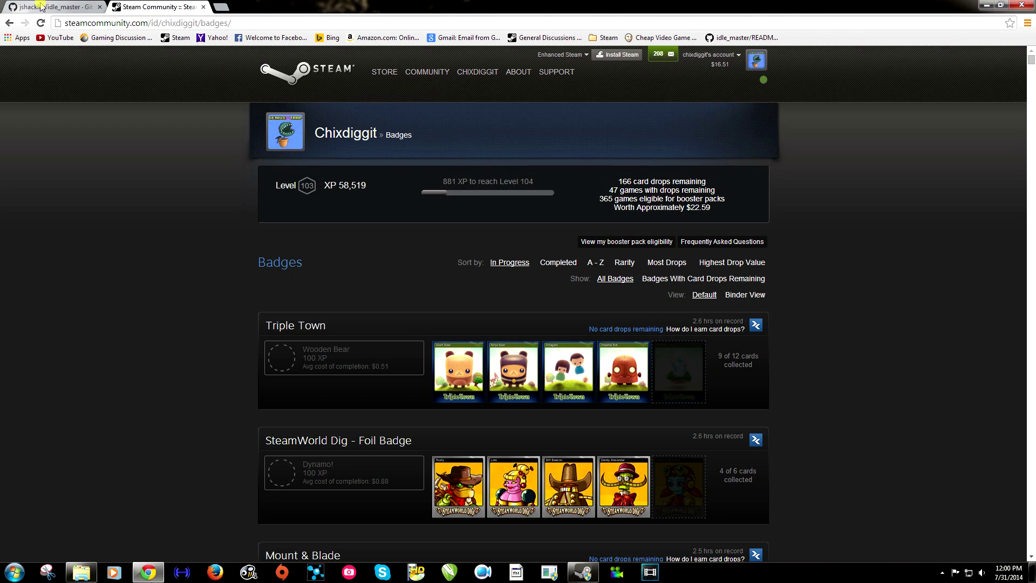
Step: Download the idle_master repository from GitHub as a ZIP and open the archive
click(42, 7)
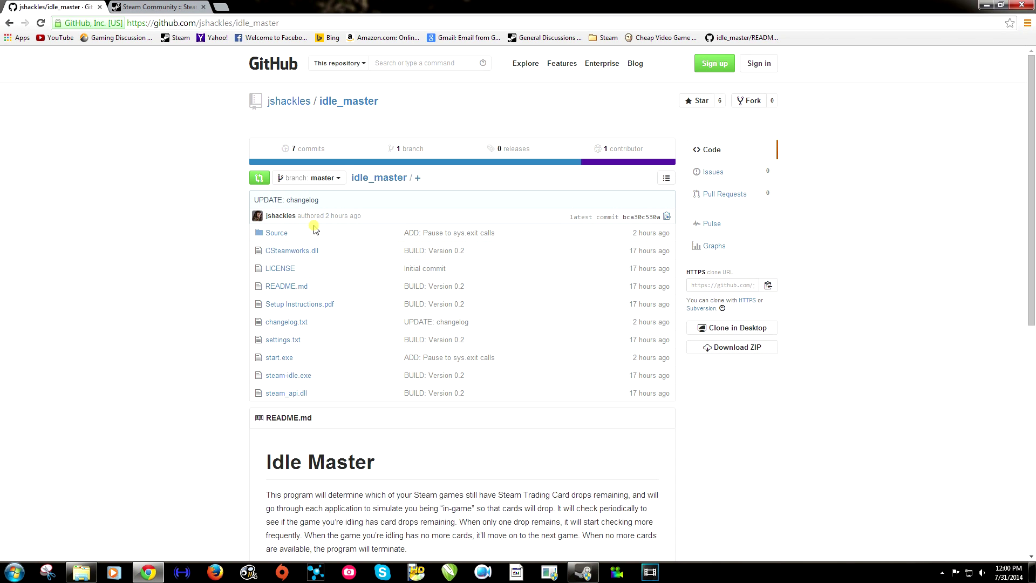
click(733, 348)
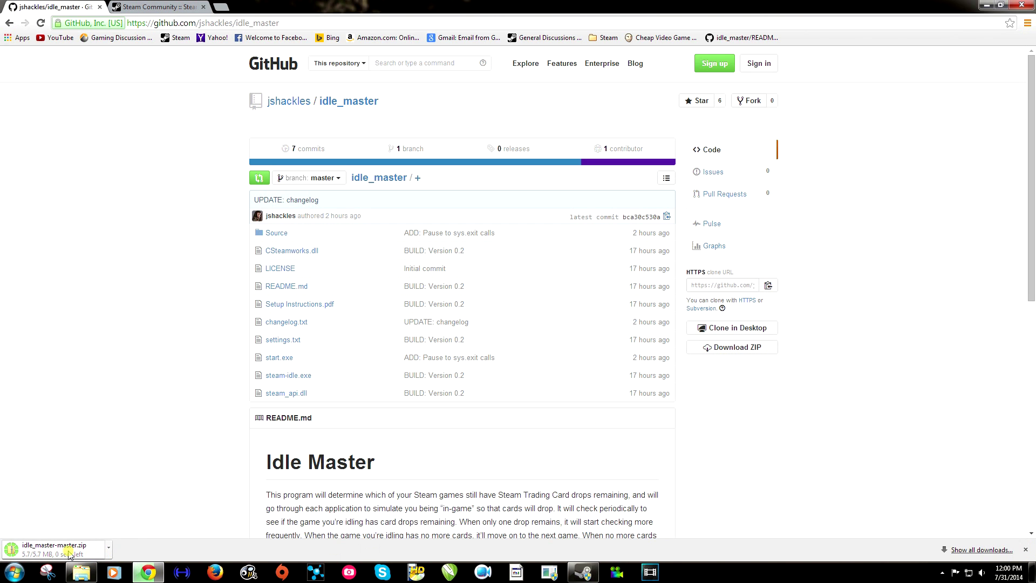
click(68, 552)
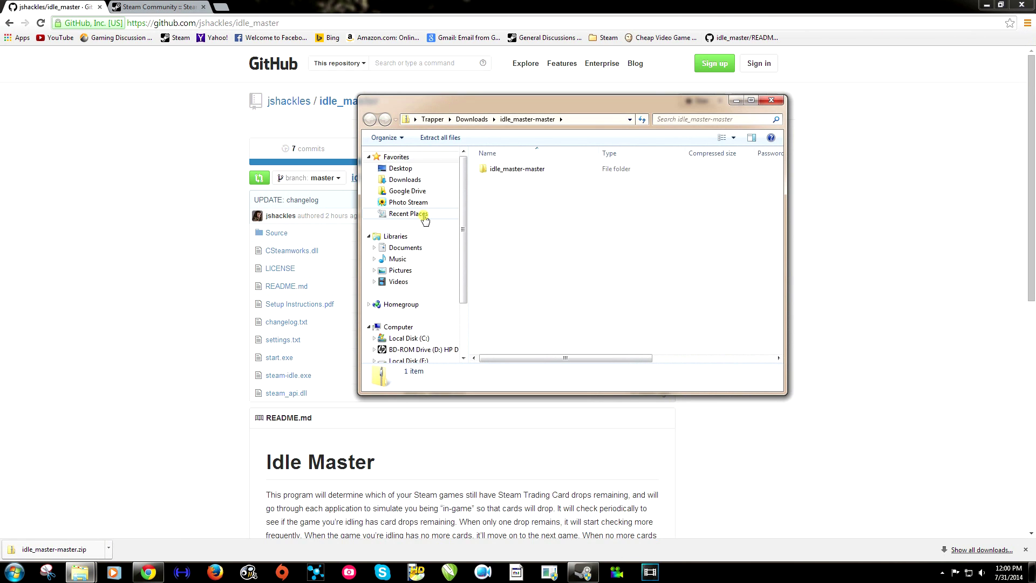
Step: Go up to Downloads to see the 5.66 MB idle_master-master zip next to steam-idle
click(471, 119)
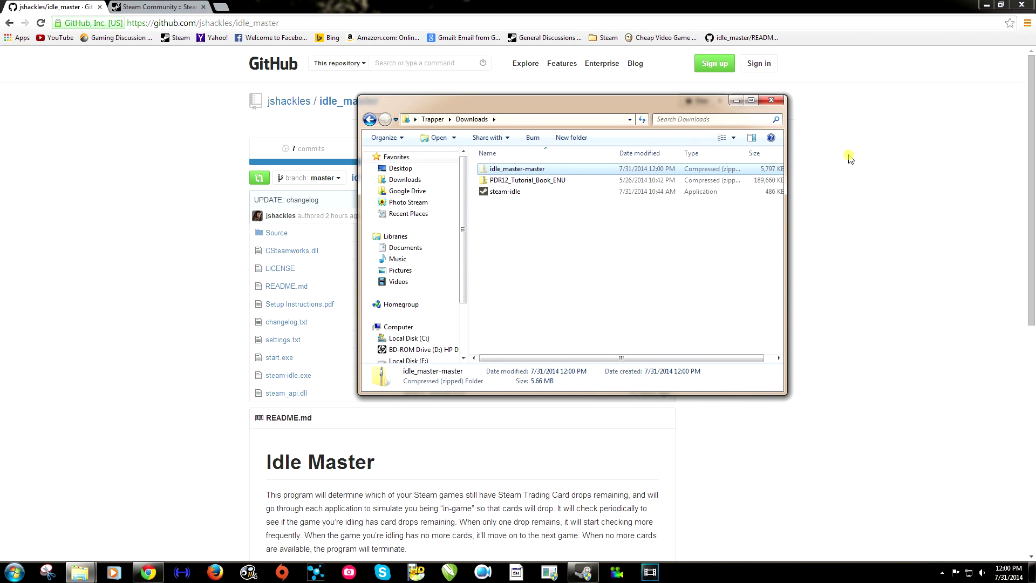
Step: Paste the idle_master-master zip onto the desktop and extract it there
click(773, 100)
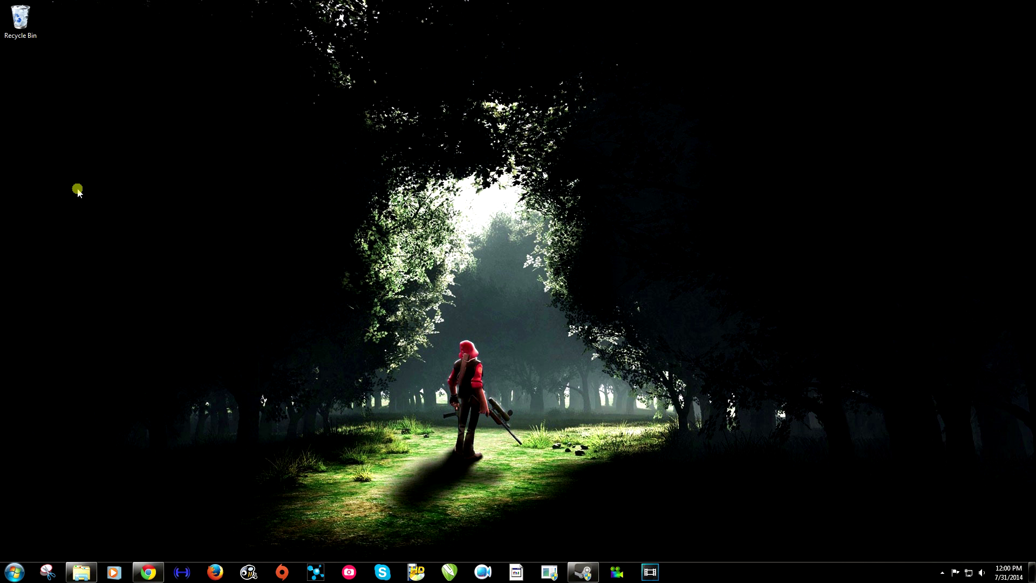
right_click(78, 191)
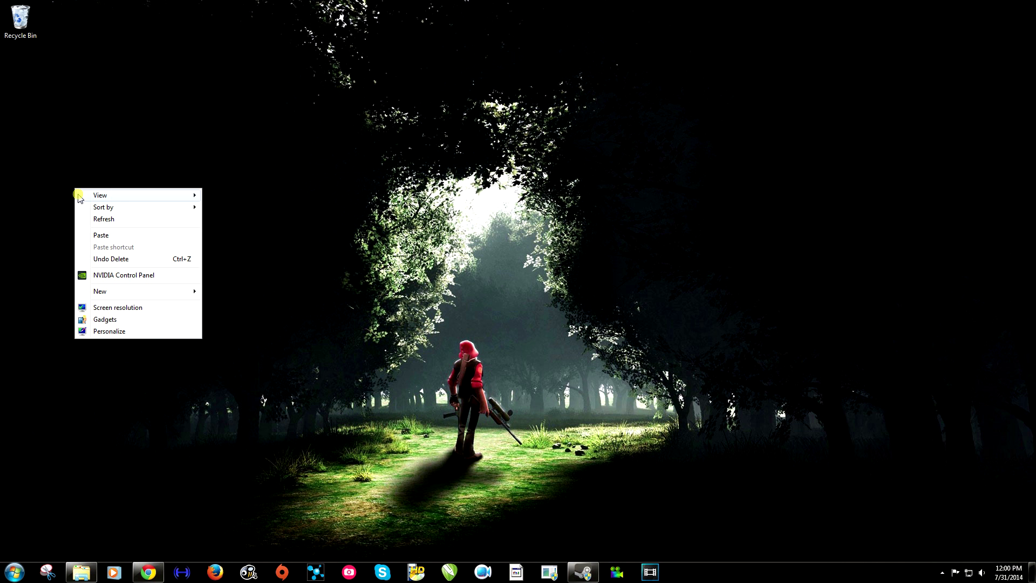
click(114, 243)
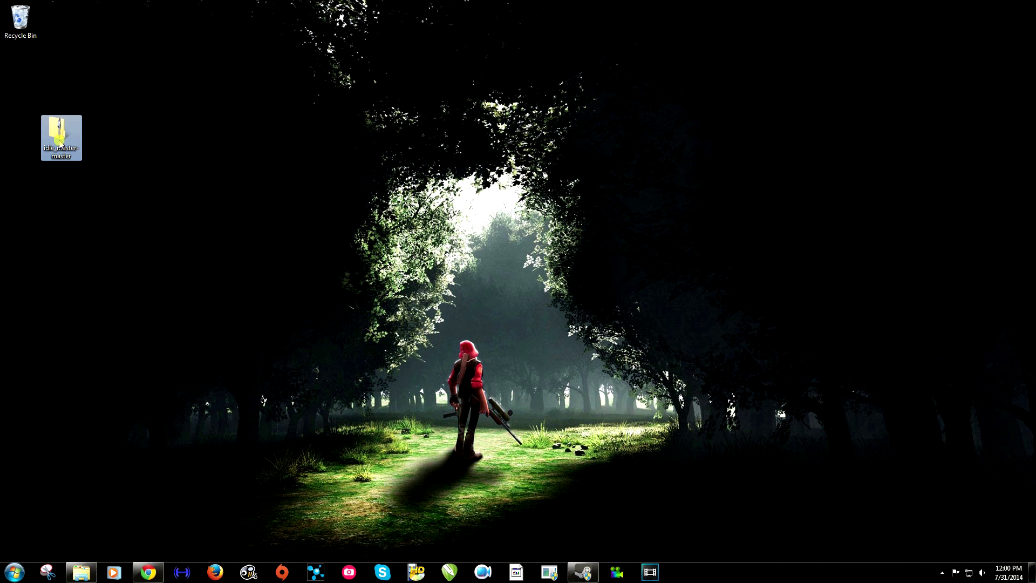
drag(61, 135, 20, 137)
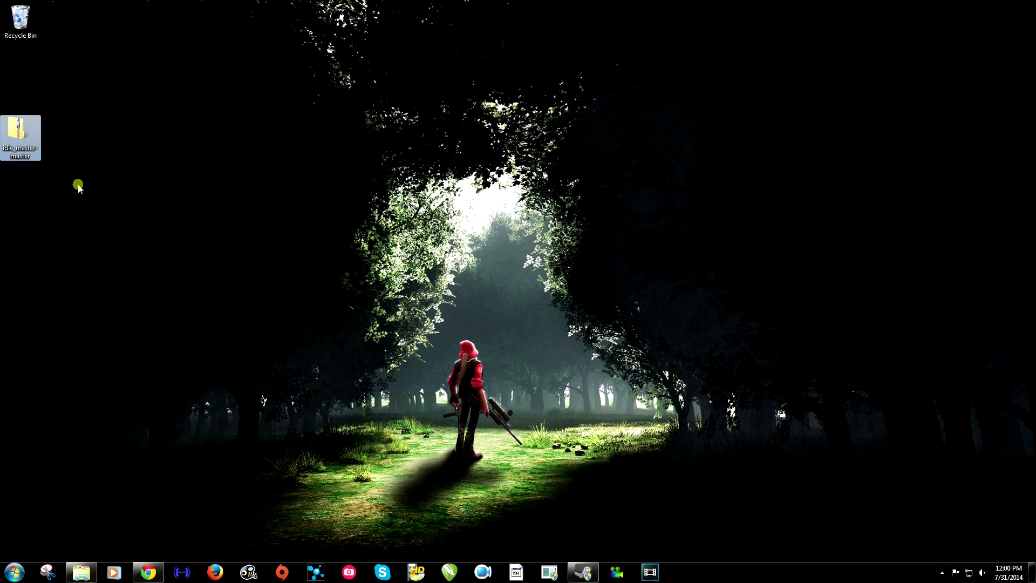
click(33, 186)
right_click(17, 132)
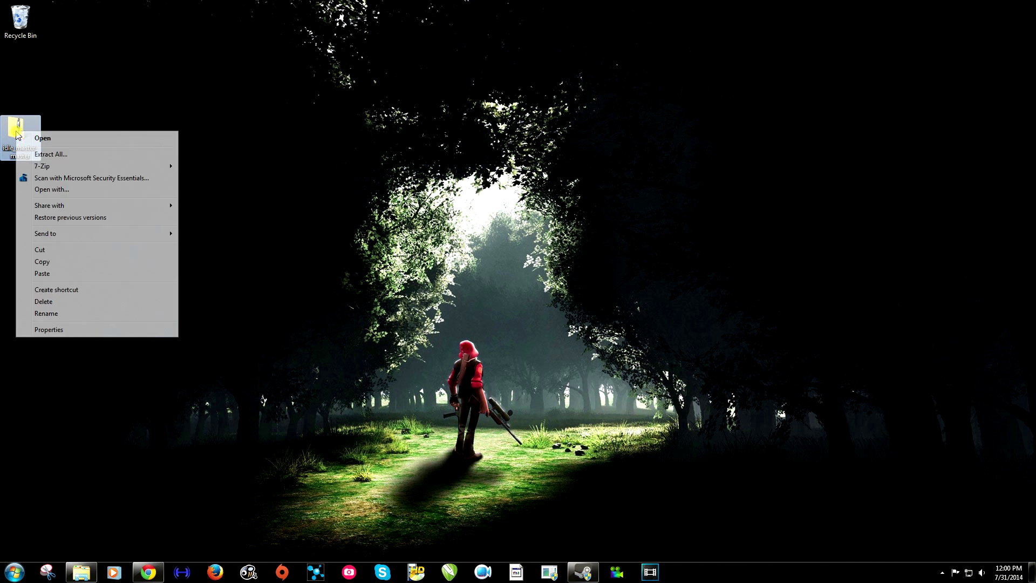
click(44, 154)
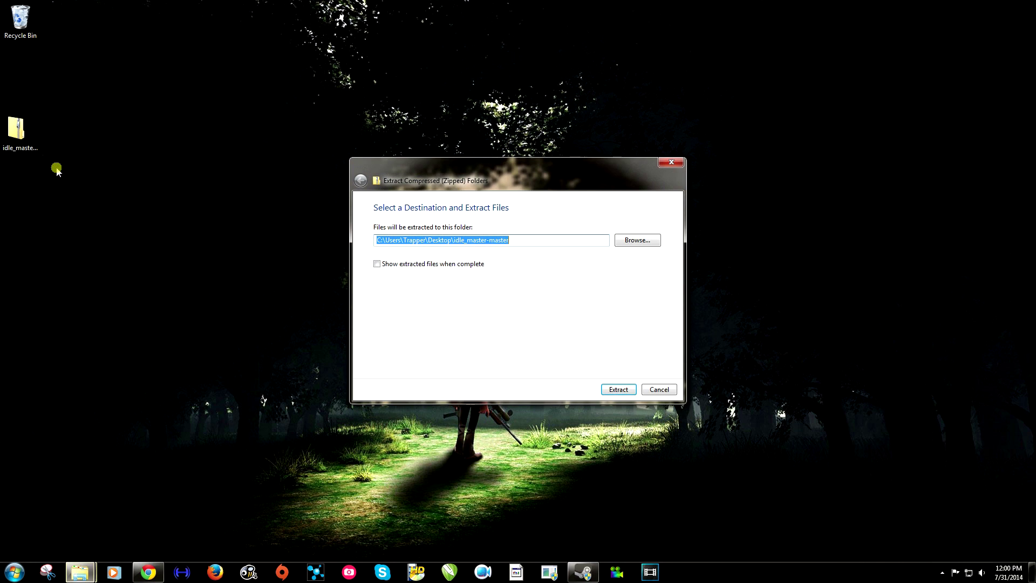
click(620, 389)
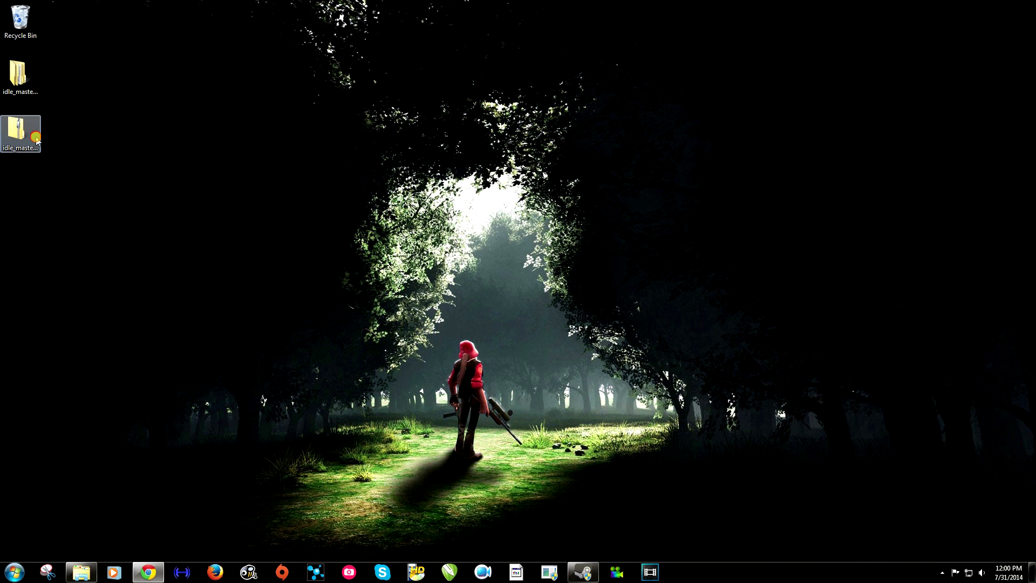
Step: Delete the zip, then open the extracted idle_master-master folder and its settings file
drag(37, 142, 20, 19)
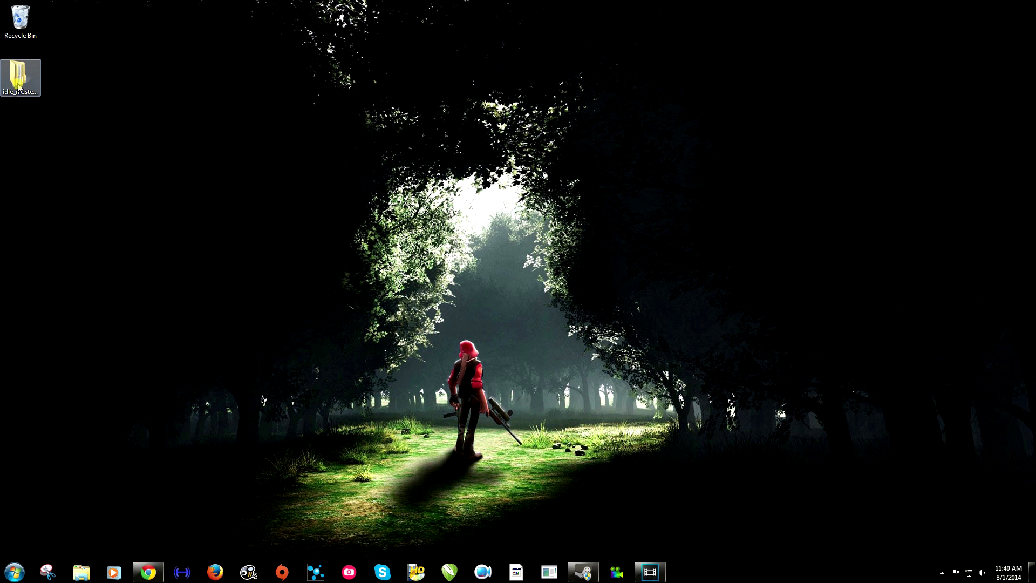
double_click(19, 81)
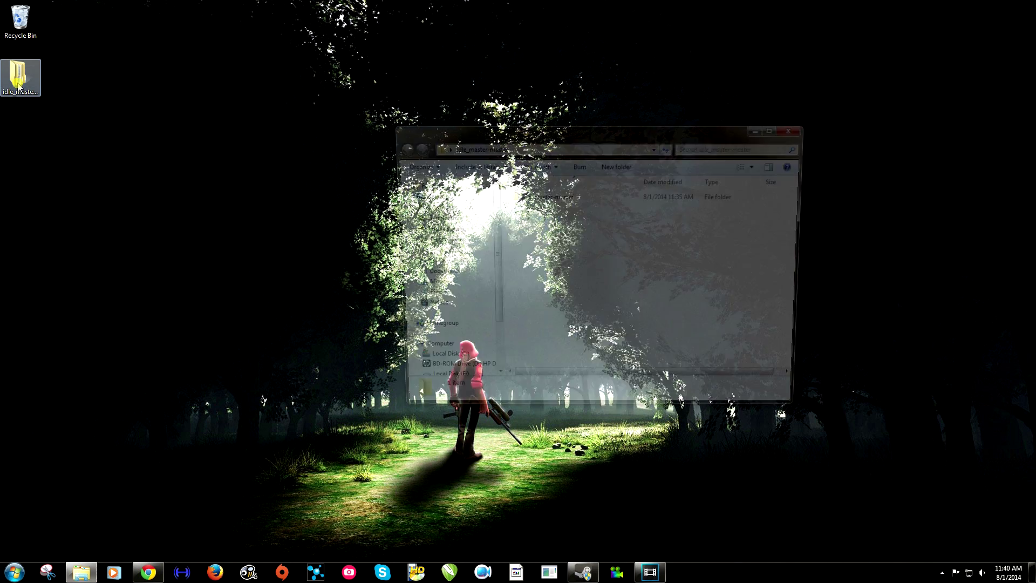
double_click(544, 195)
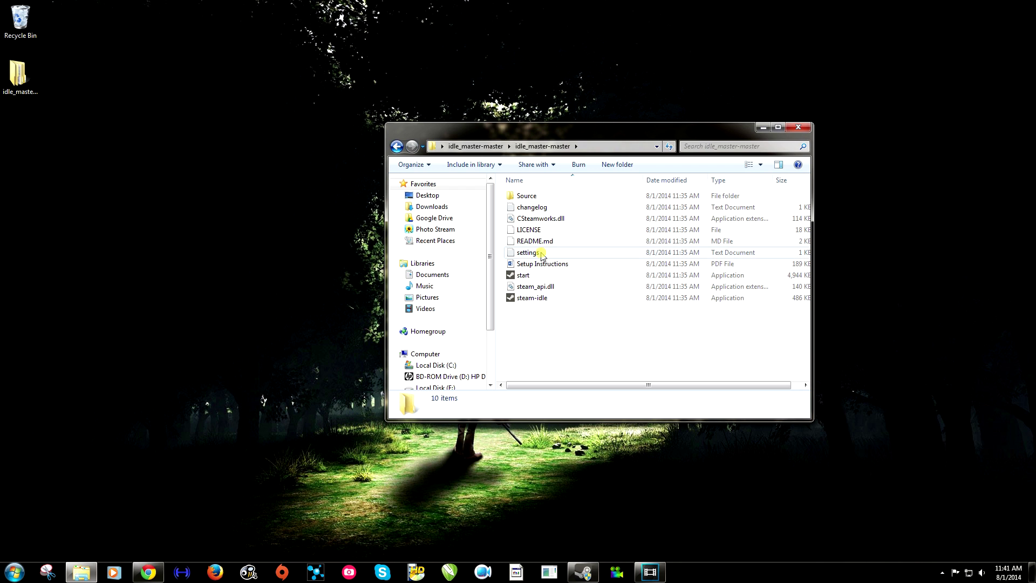
double_click(542, 253)
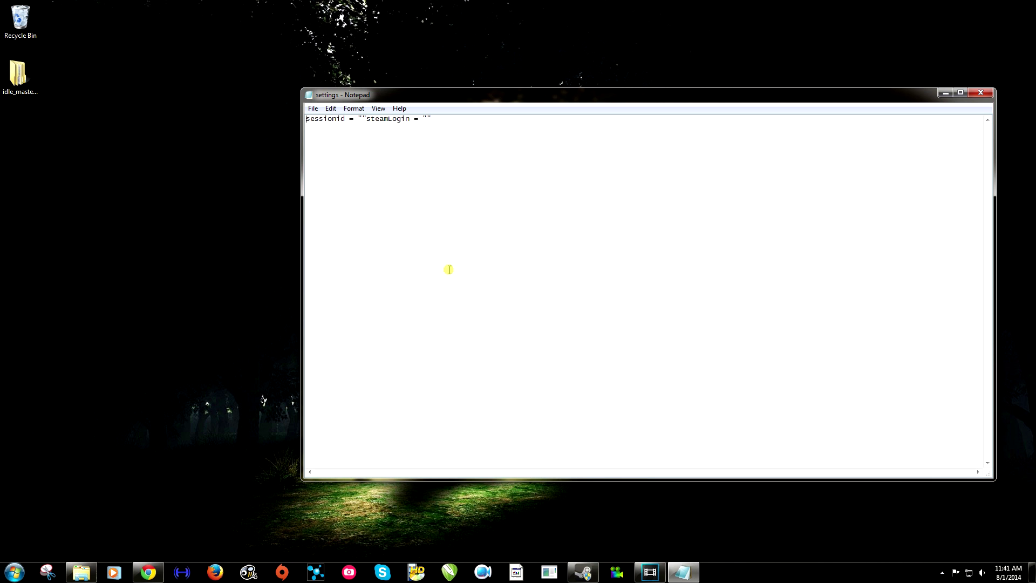
Step: Switch back to the Steam Community activity page in Chrome
click(150, 572)
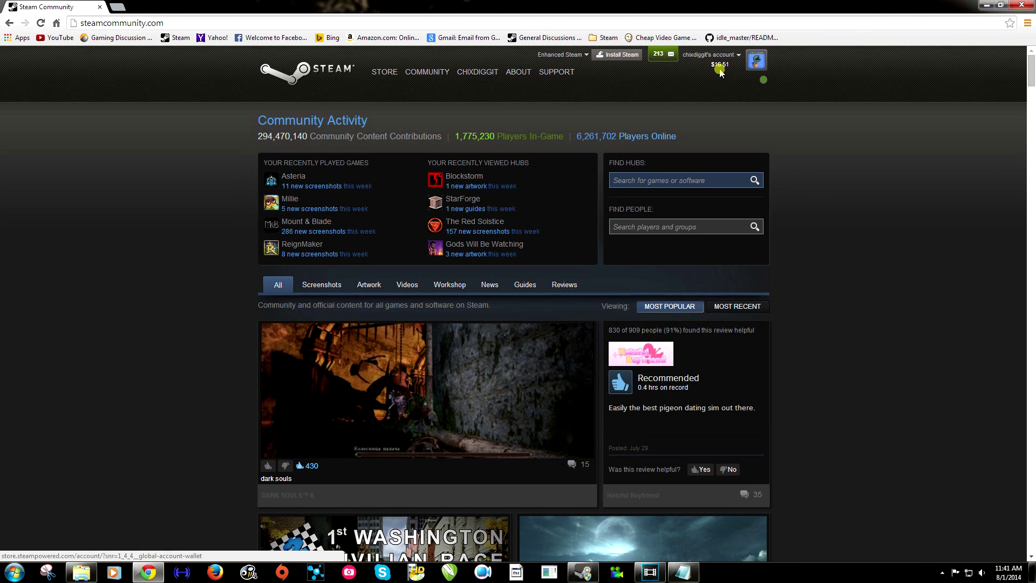
Step: Open your own Steam profile page from the username menu
mouse_move(481, 72)
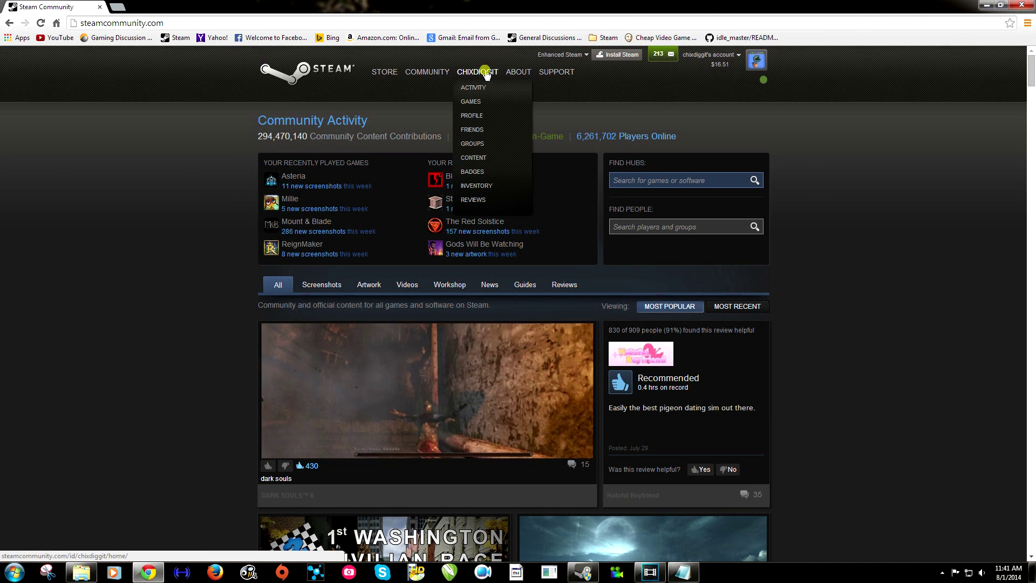
click(472, 116)
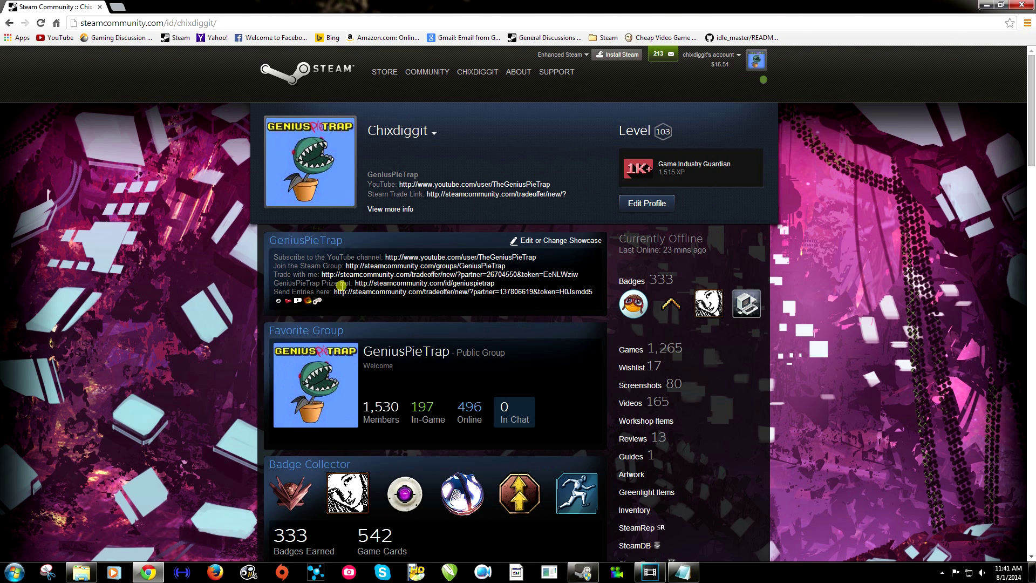
Step: Open Chrome's advanced content settings and the list of all cookies and site data
click(1027, 24)
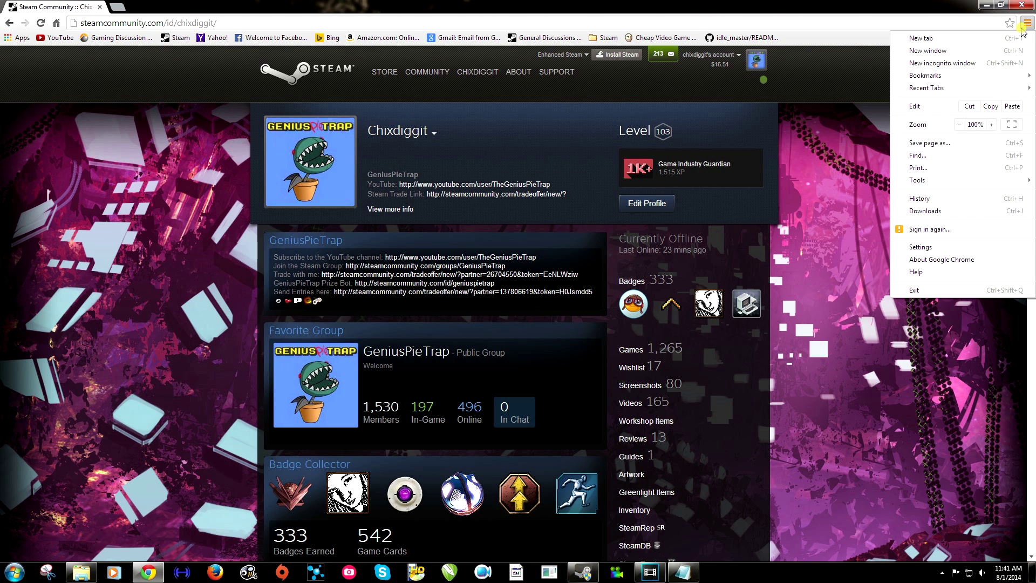
click(928, 247)
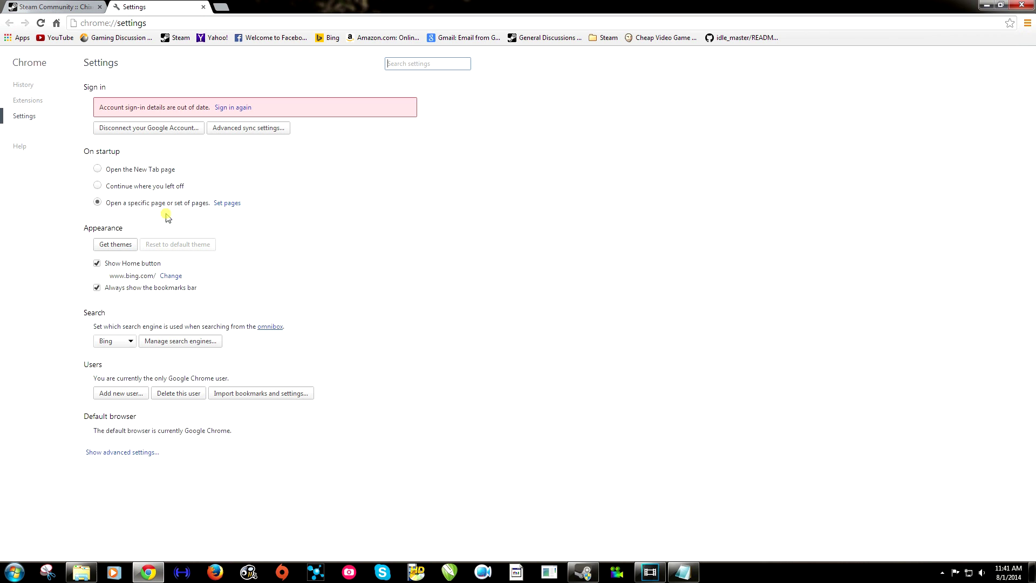
click(119, 453)
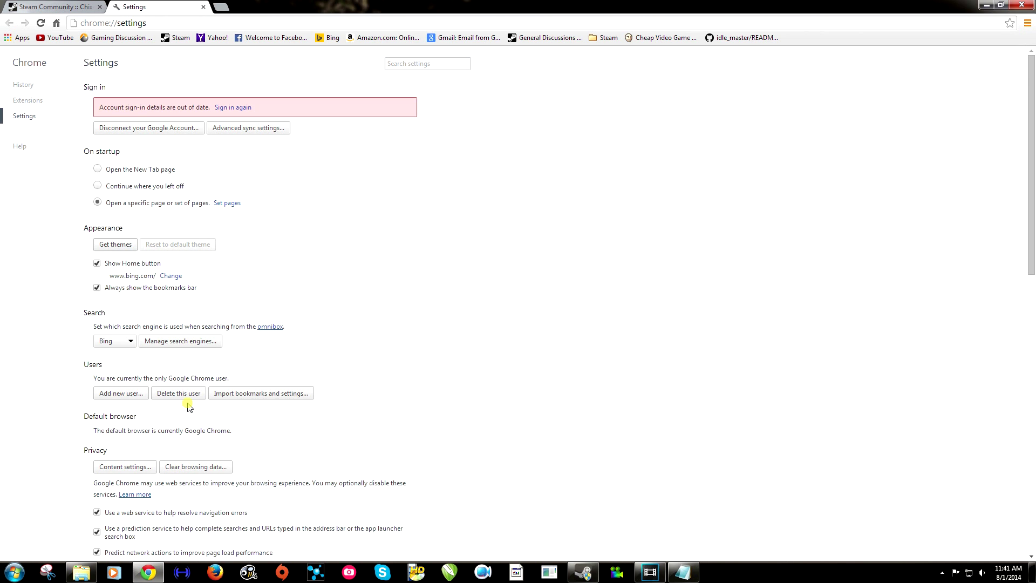
scroll(187, 406, down, 1)
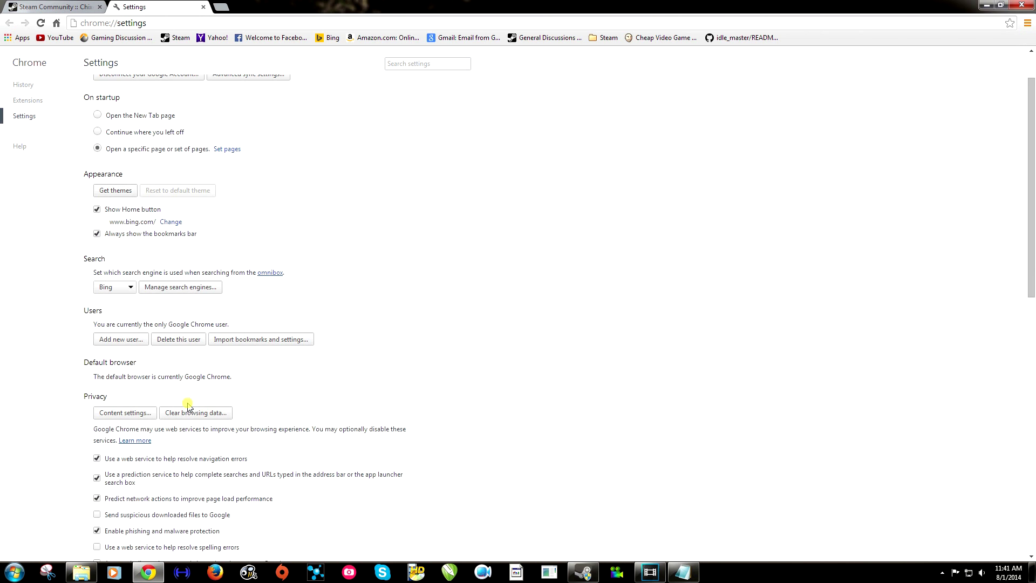
click(125, 413)
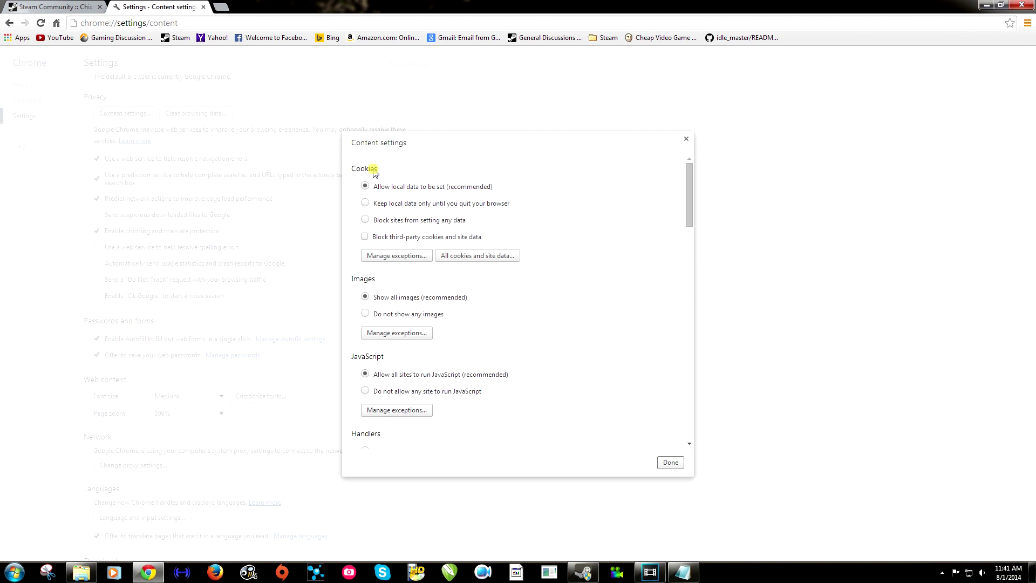
click(465, 257)
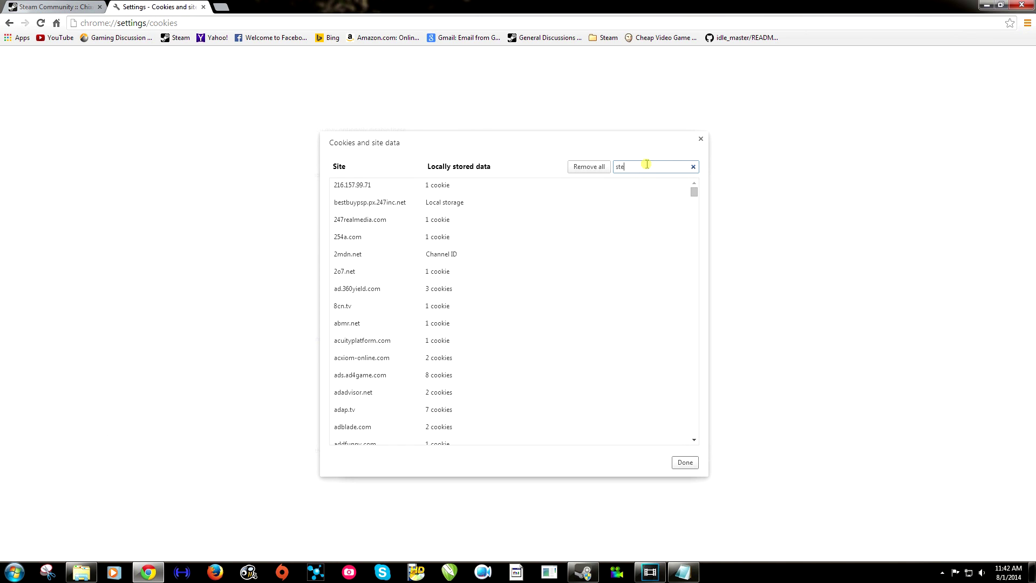
Step: Filter cookies for 'steamco' and show the steamcommunity.com sessionid cookie's details
click(647, 164)
text(steamcommu)
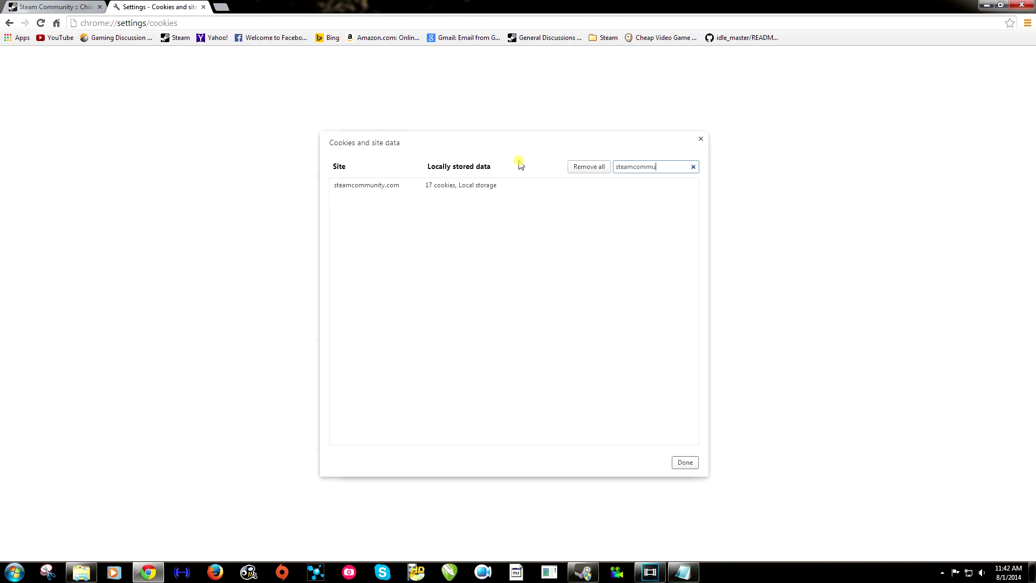
click(387, 189)
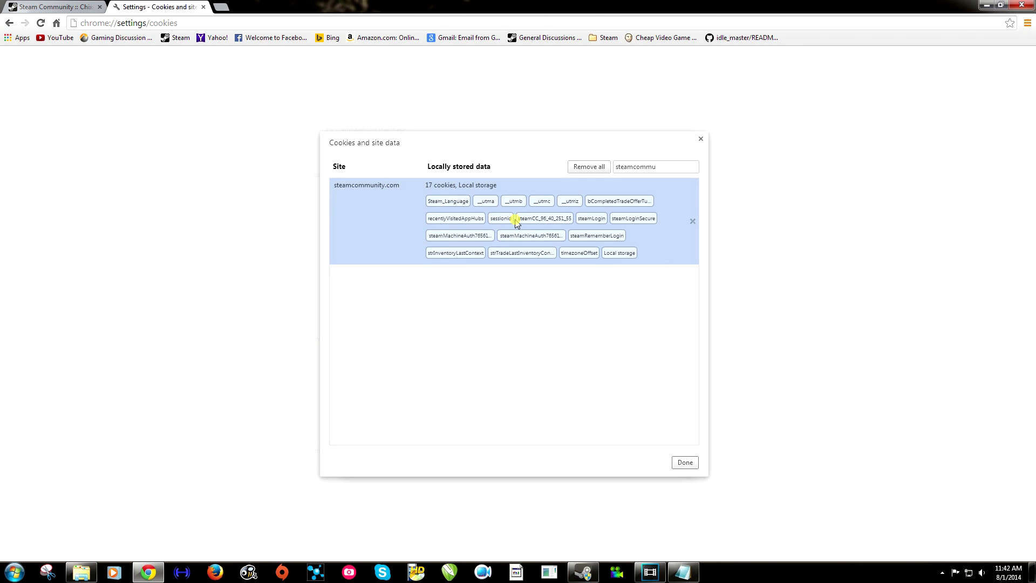
click(680, 574)
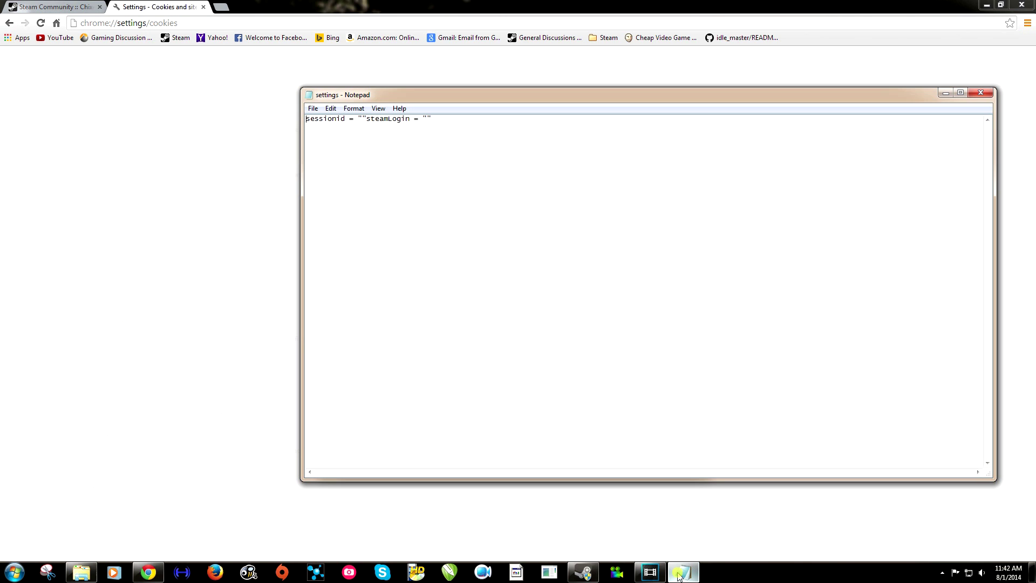
click(944, 93)
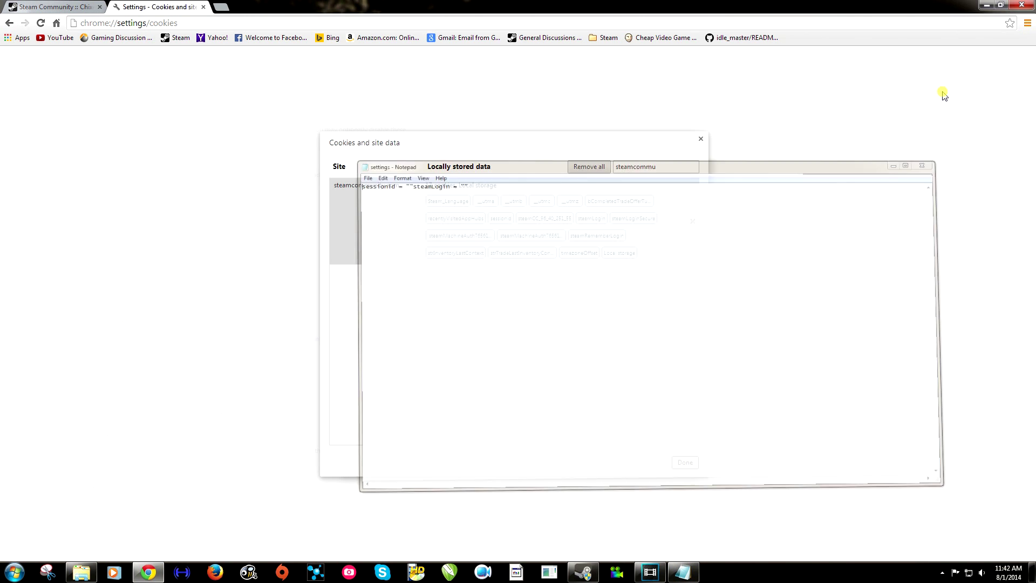
click(499, 219)
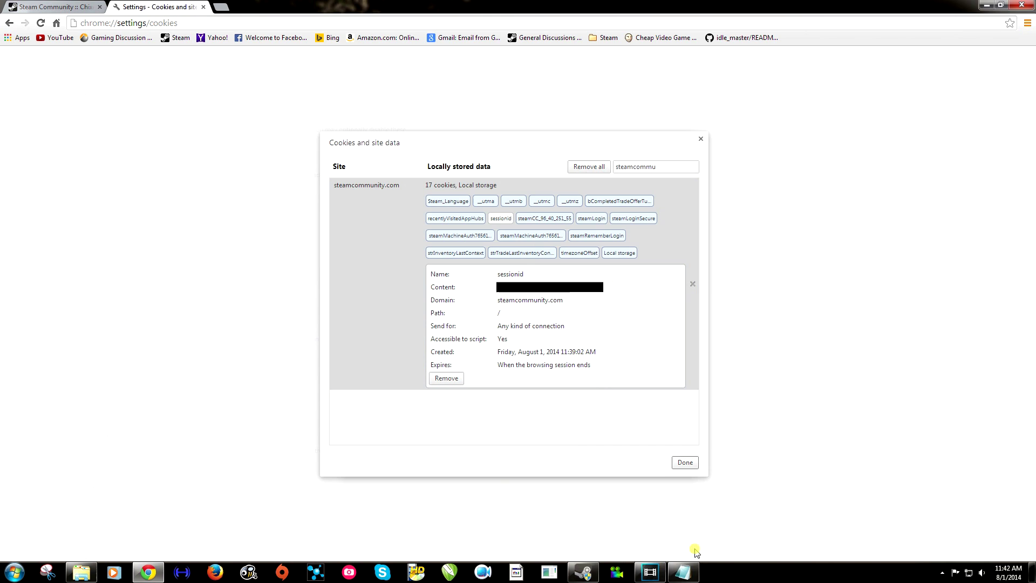
Step: Paste the sessionid value, then copy the steamLogin cookie value into its quotes in settings.txt
click(683, 571)
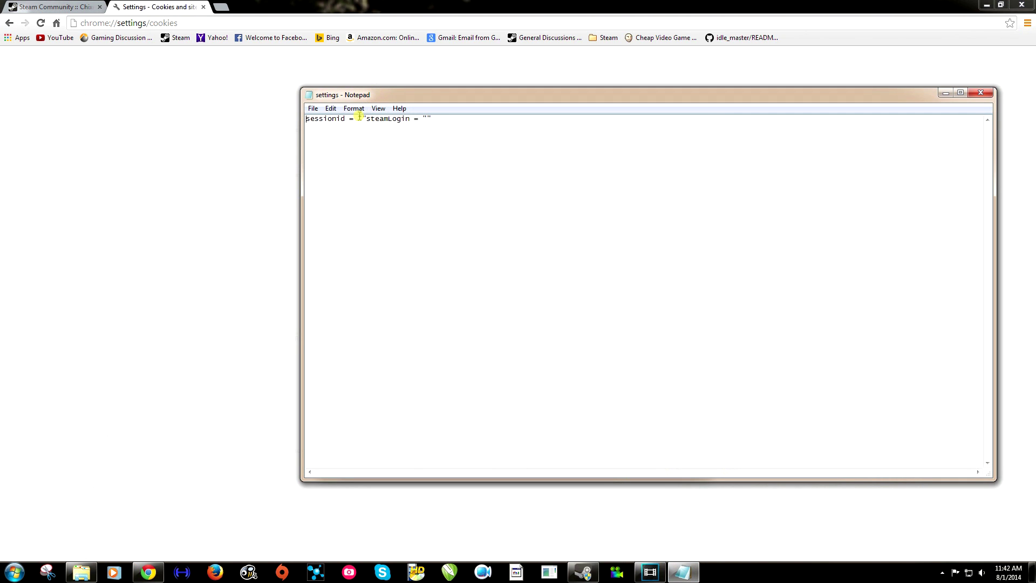
key(ctrl+v)
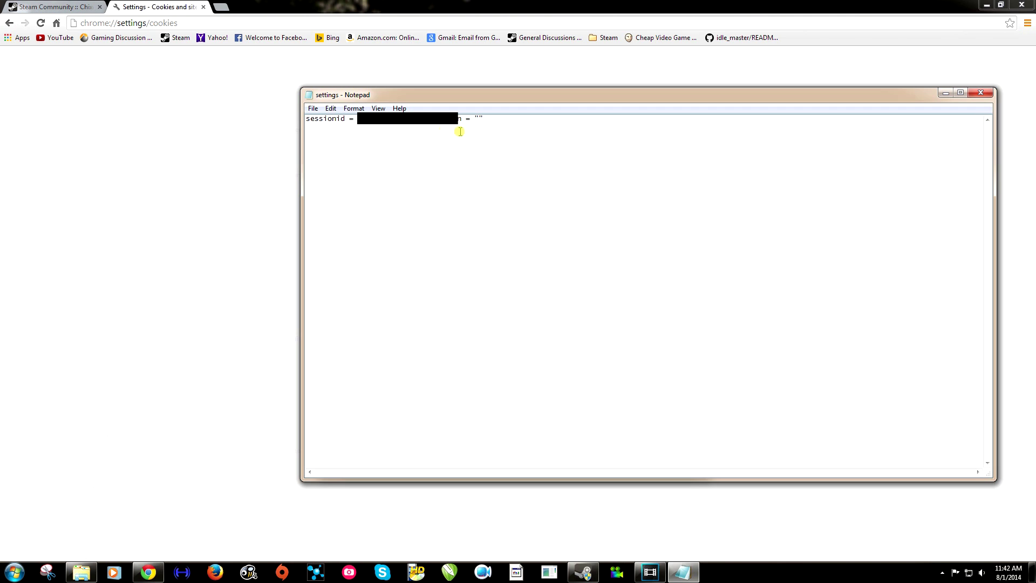
click(140, 576)
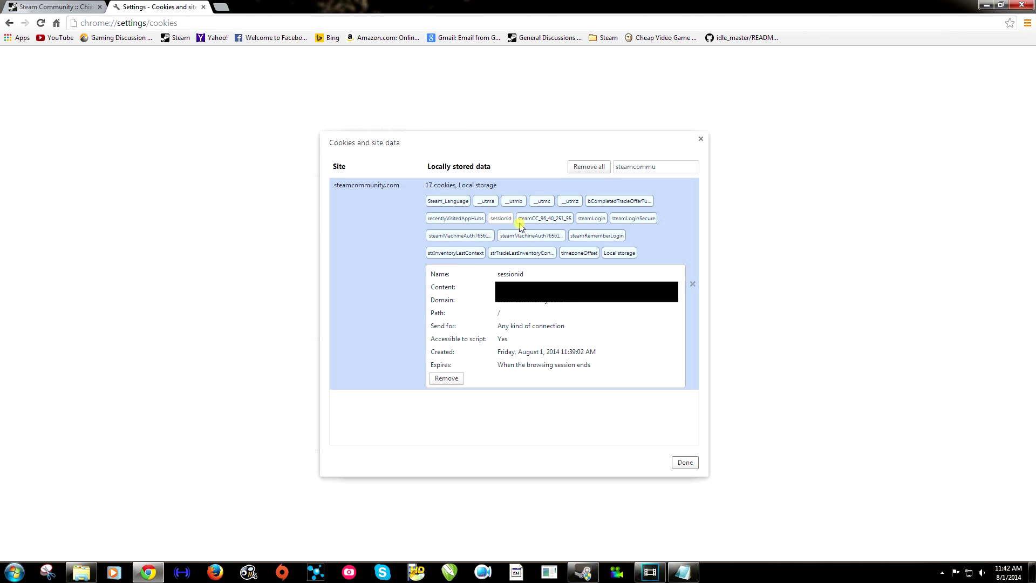
click(590, 219)
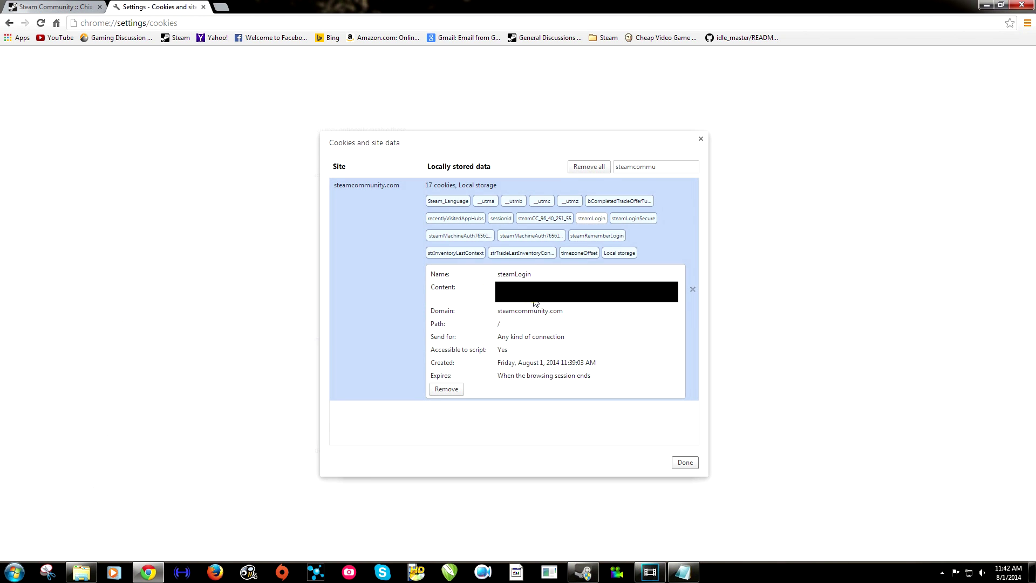
drag(503, 301, 493, 288)
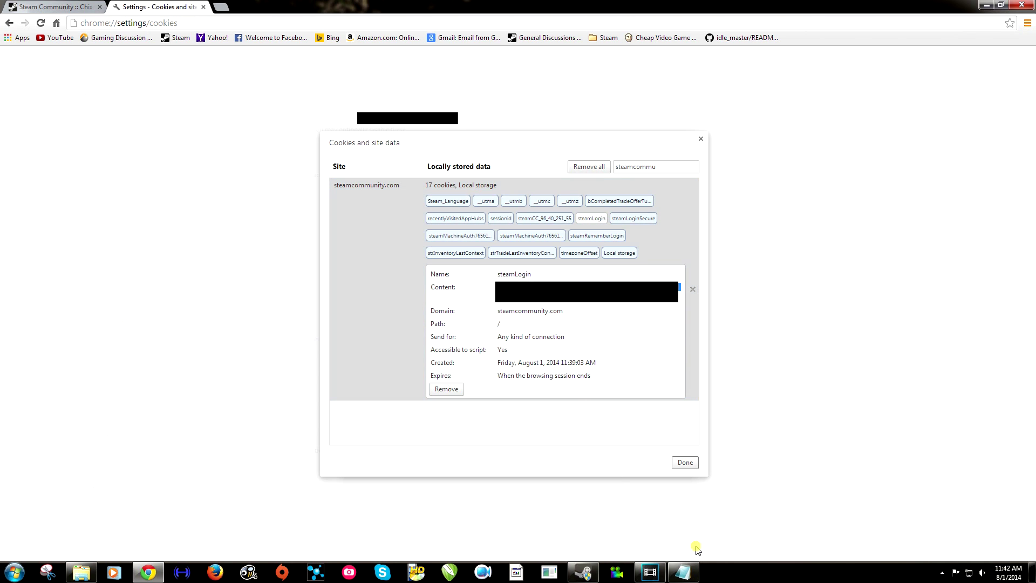
click(683, 571)
click(476, 119)
key(ctrl+v)
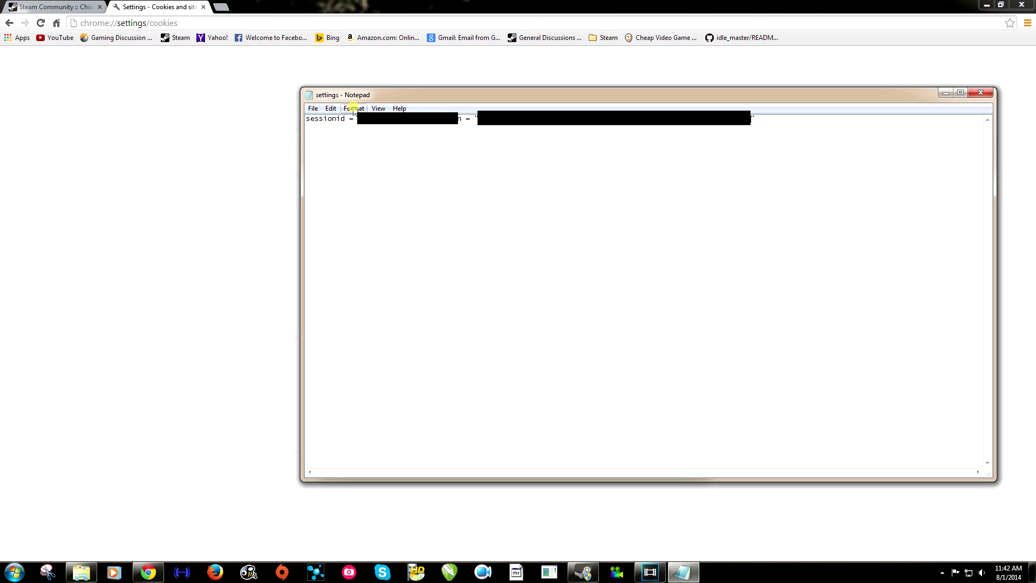
Step: Save the settings file and close Notepad
click(313, 109)
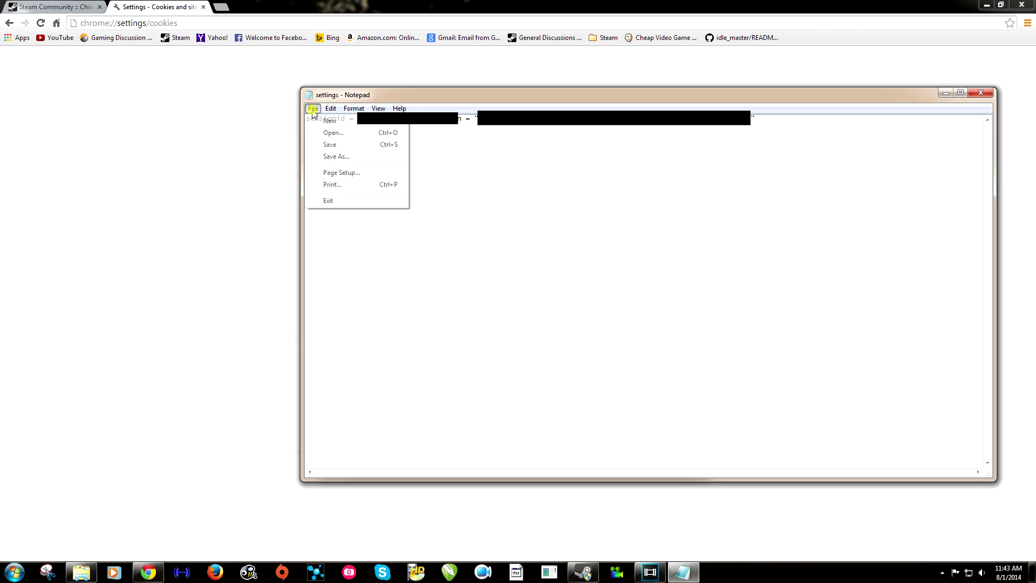
click(335, 144)
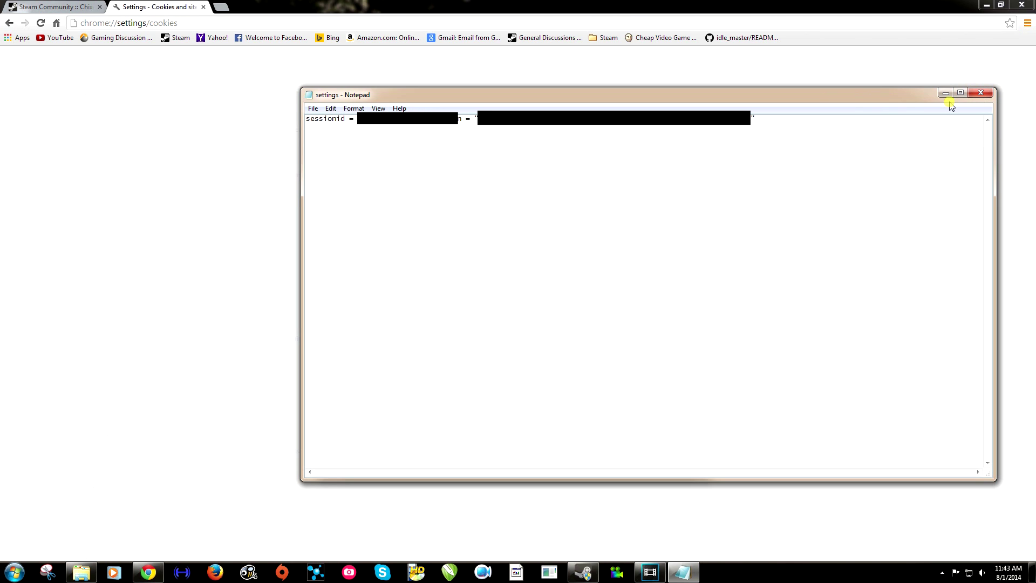
click(981, 96)
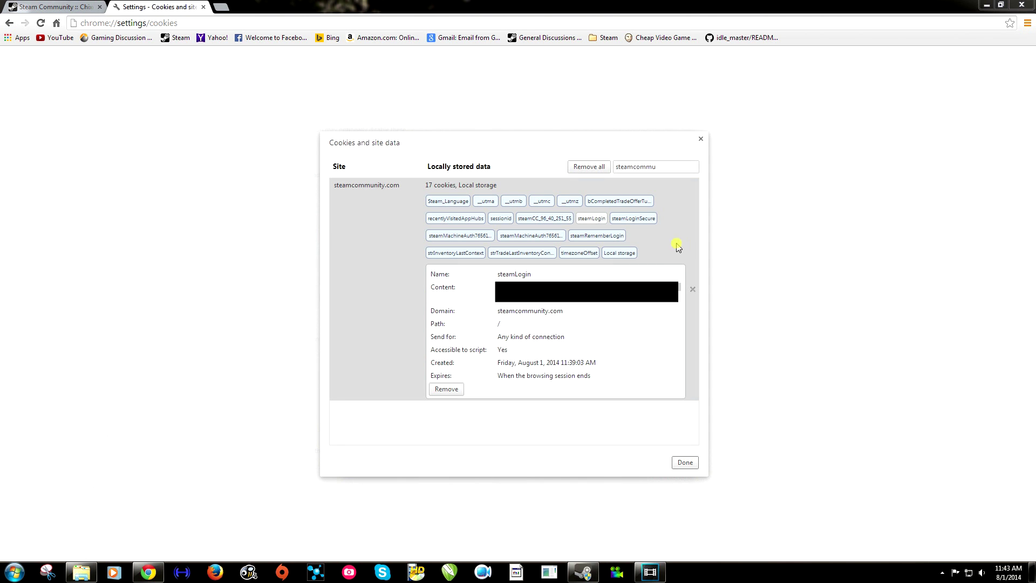
Step: Close Chrome's cookie and content settings dialogs and show the desktop
click(684, 463)
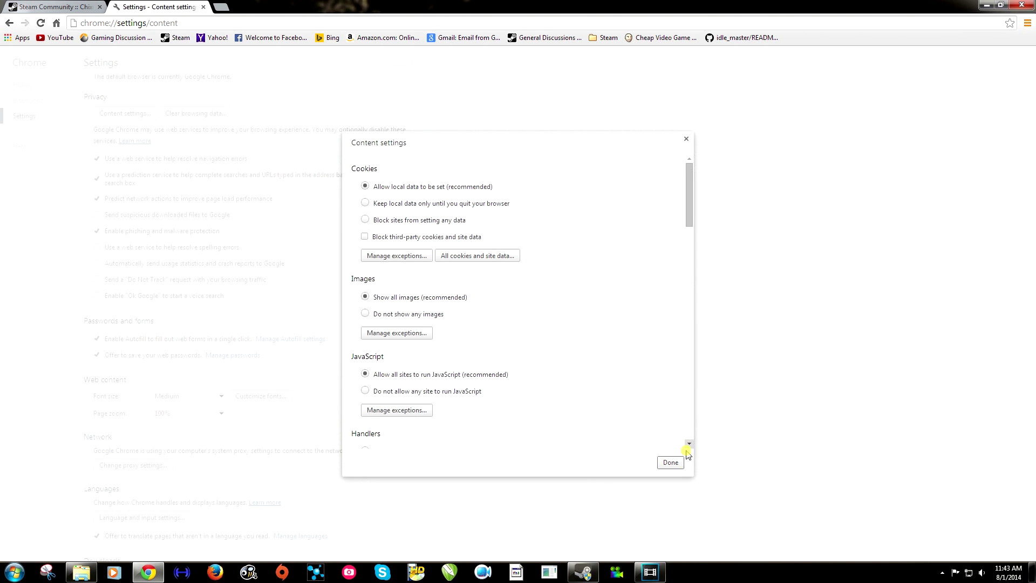
click(677, 464)
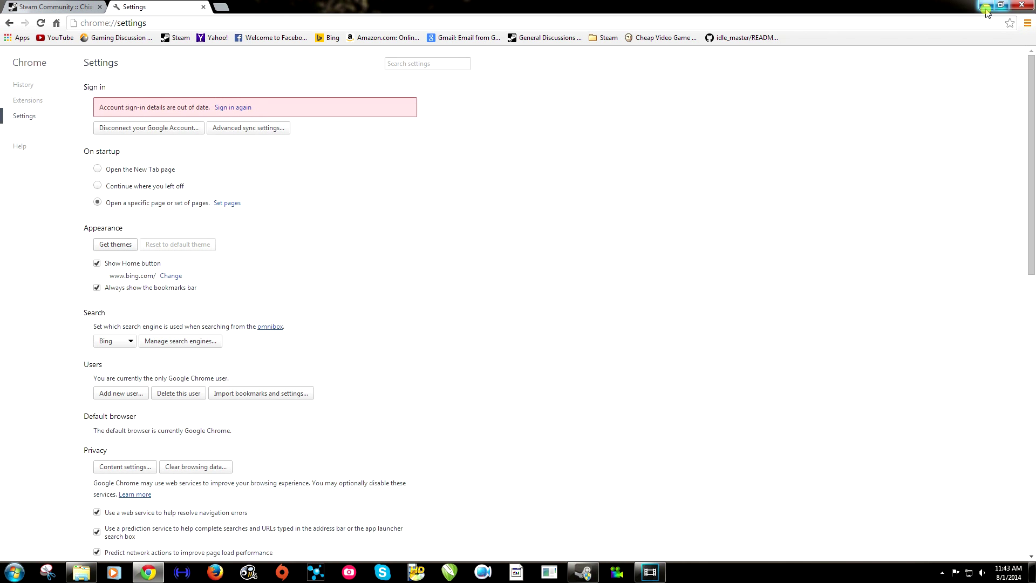
click(1031, 572)
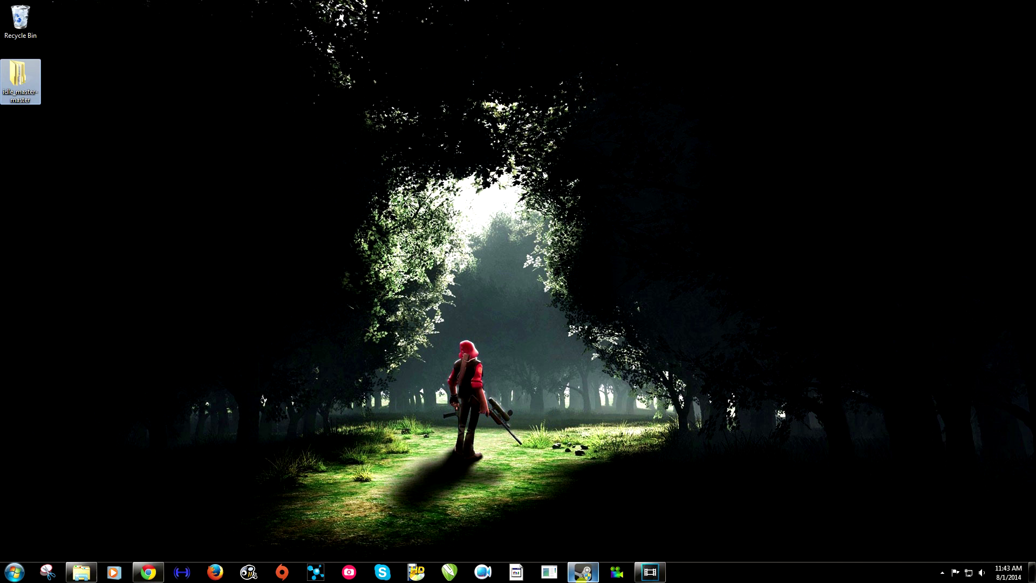
Step: Restore the Steam library window showing Deus Ex: The Fall from the taskbar
mouse_move(583, 572)
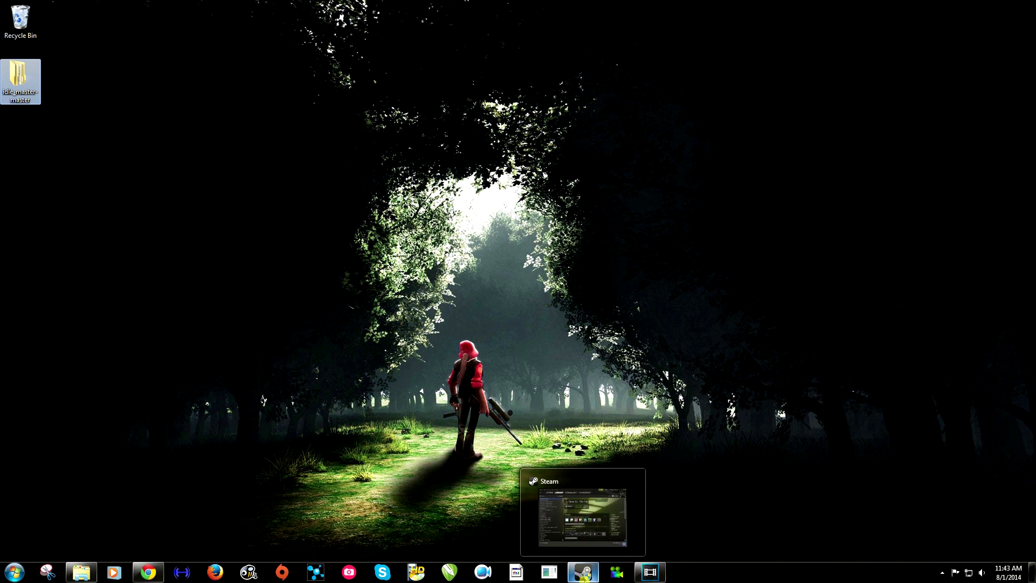
click(584, 573)
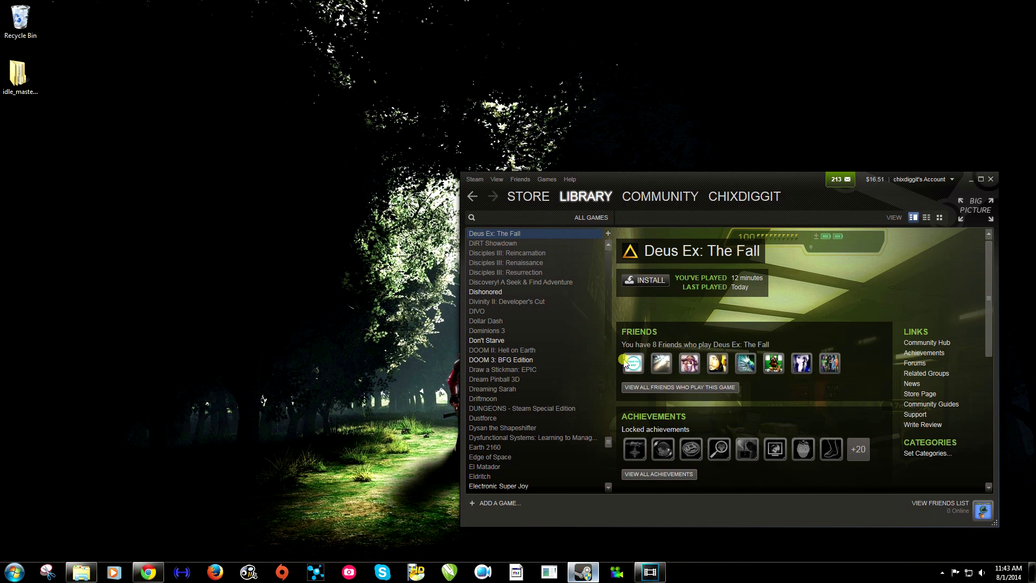
mouse_move(586, 199)
Step: Run start.exe from the idle_master-master folder, allowing it past the security warning
double_click(18, 74)
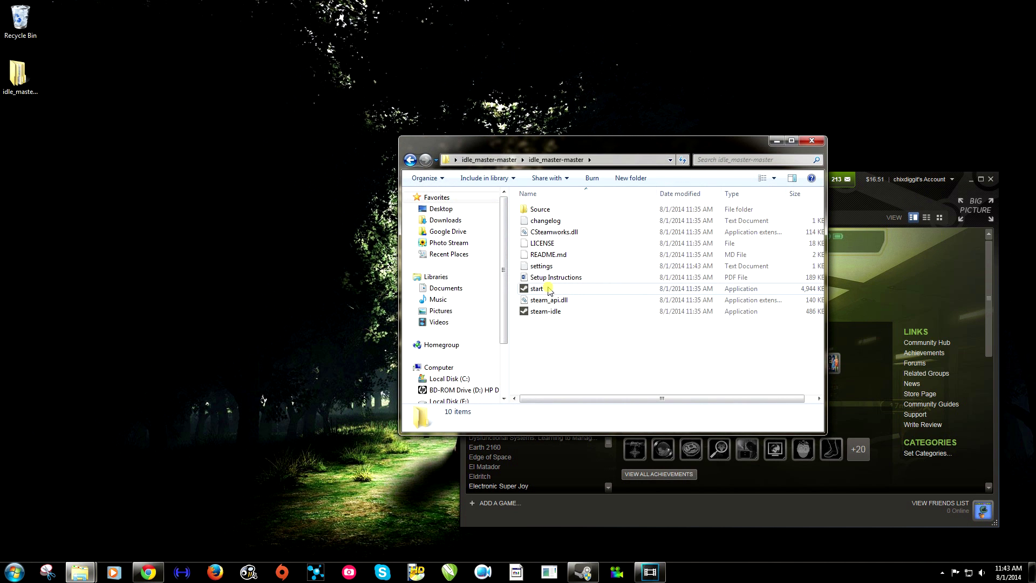
double_click(537, 288)
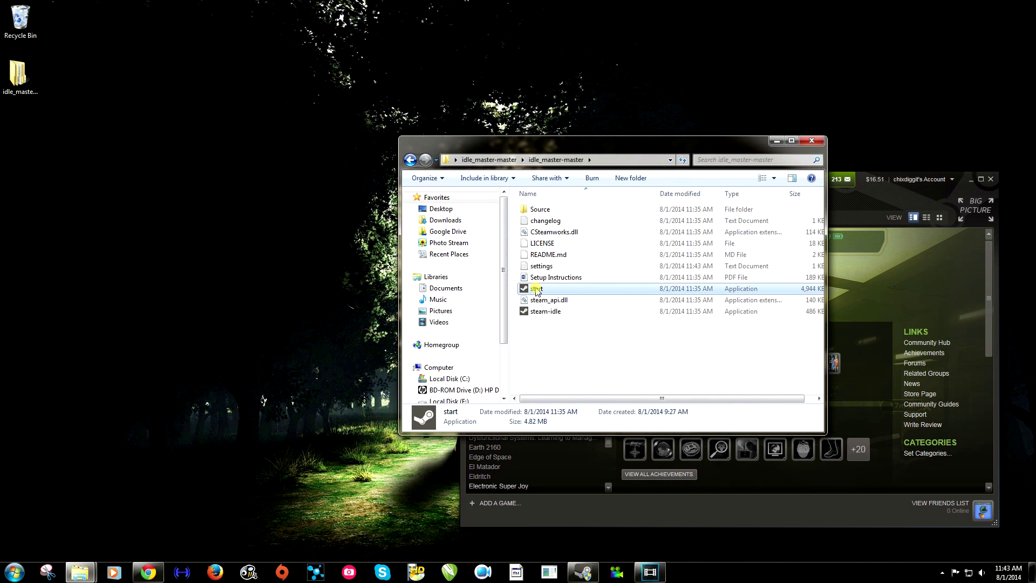
click(546, 296)
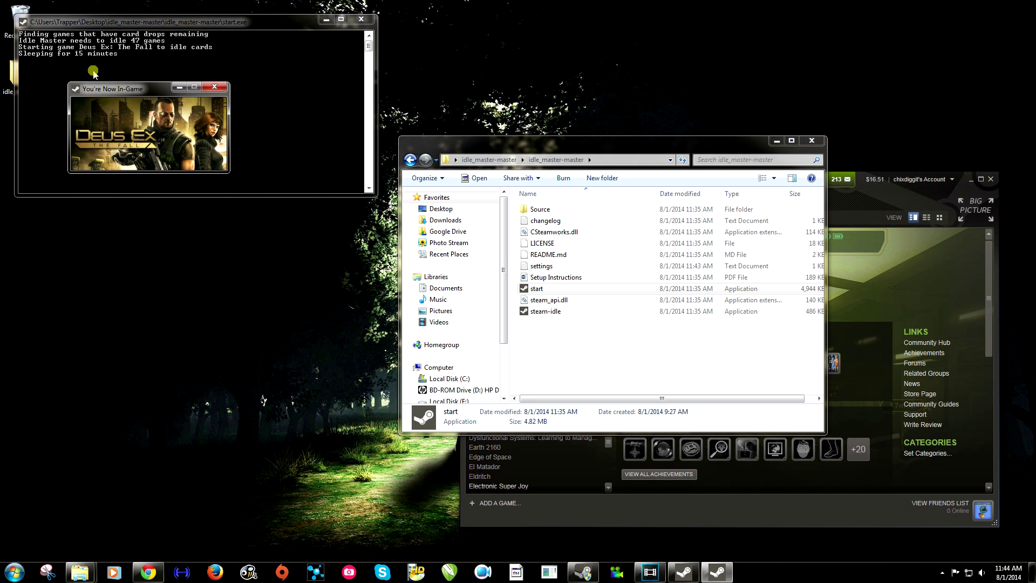
Step: Minimize the Explorer folder window and close the Deus Ex 'You're Now In-Game' popup
click(776, 141)
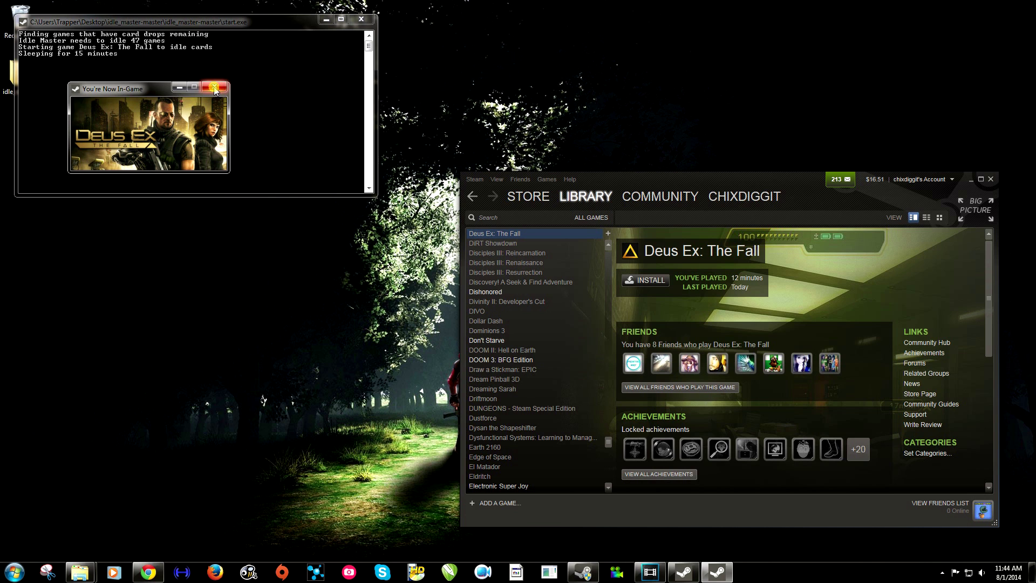
click(214, 88)
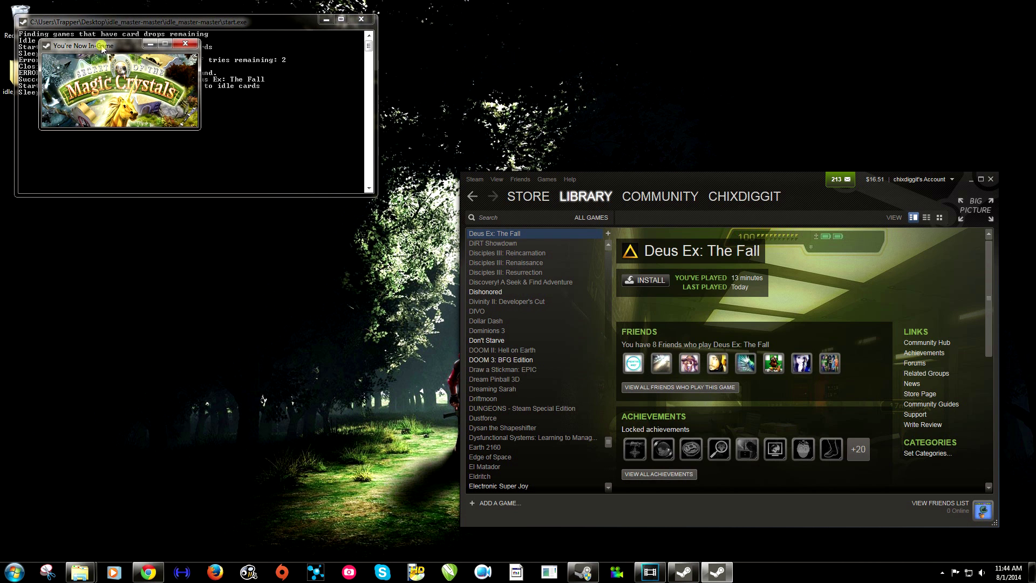
drag(138, 85, 137, 73)
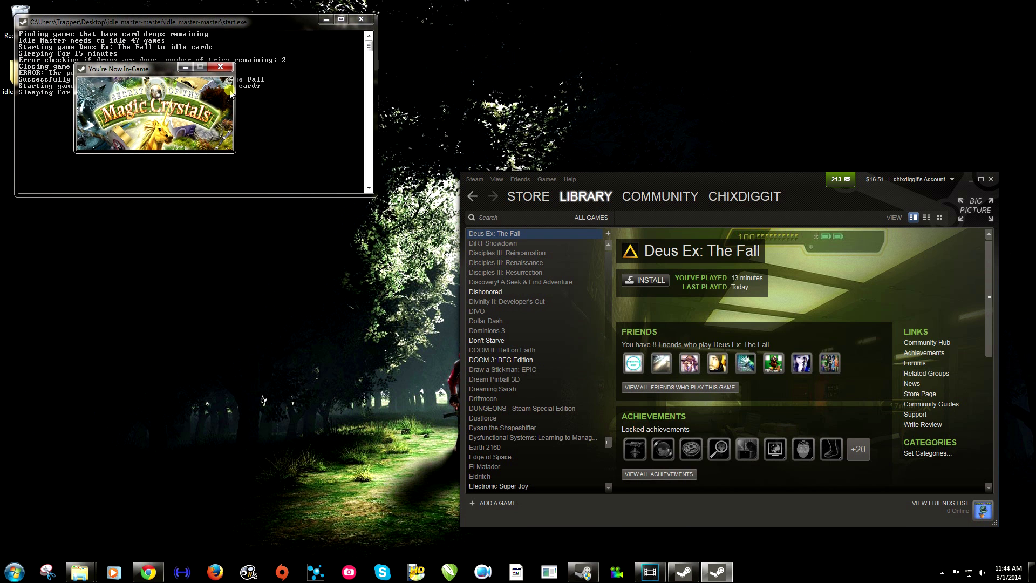